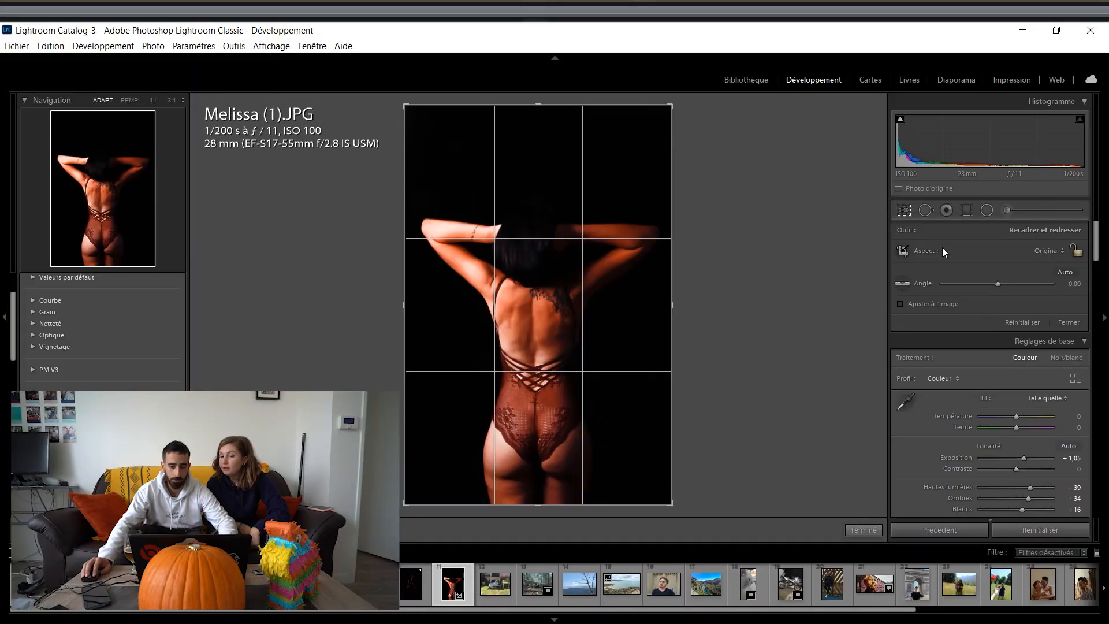
Crop the photo of the woman seen from behind to the 4 x 5 / 8 x 10 aspect ratio.
left_click(1046, 252)
left_click(1013, 320)
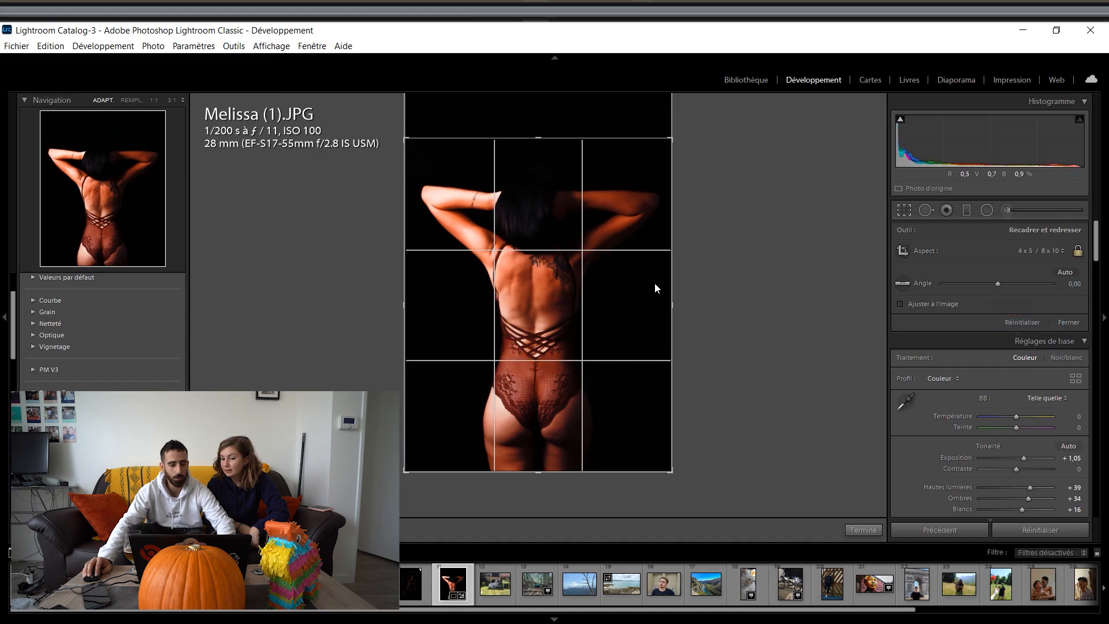
key("Return")
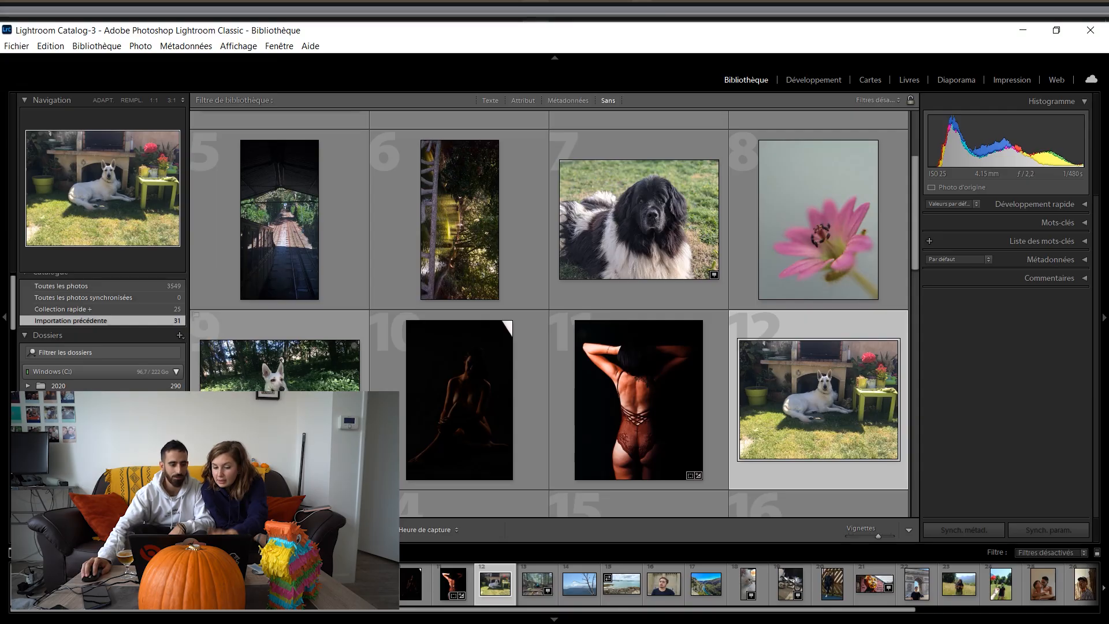
Open the photo of the white dog sitting among the leaves and crop it.
double_click(279, 404)
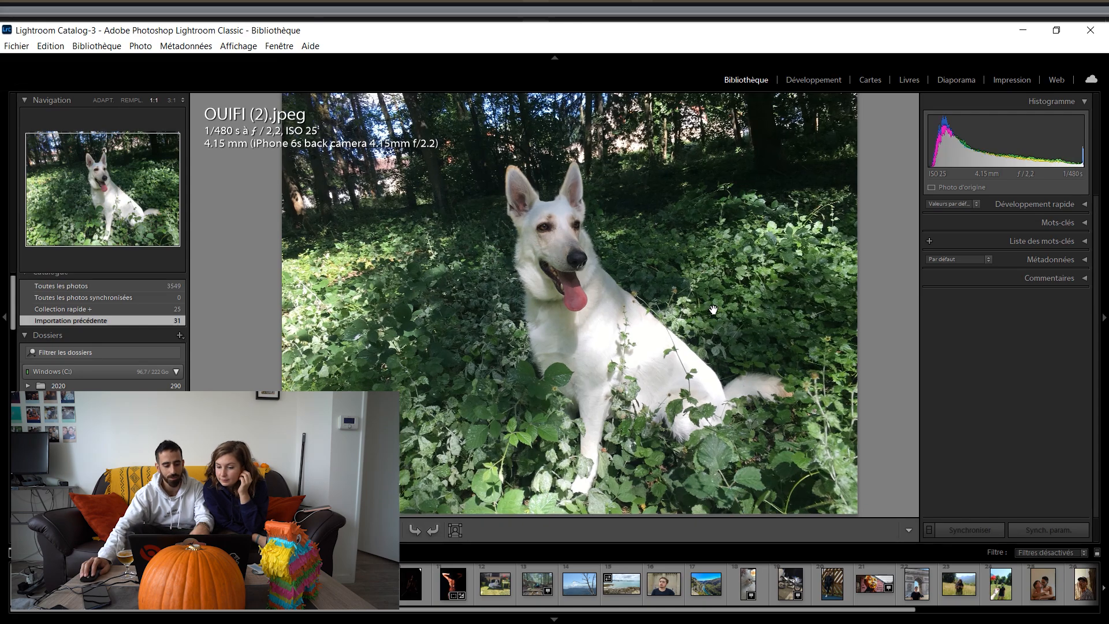
key("r")
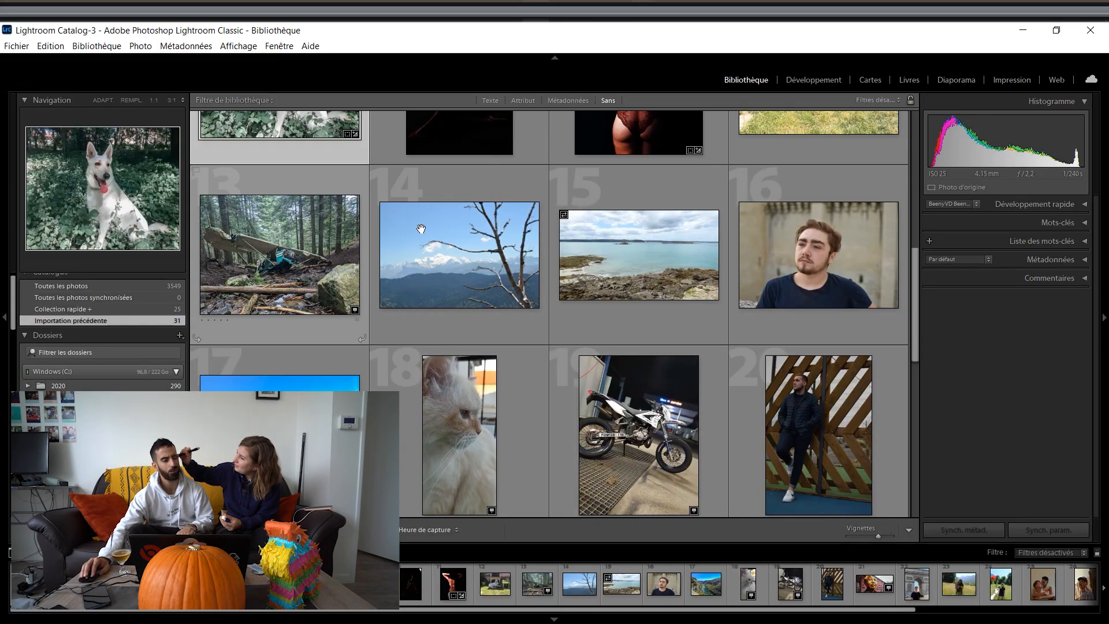
Find the portrait of the man in the cap in the library and open it for developing.
scroll(806, 365, "up", 3)
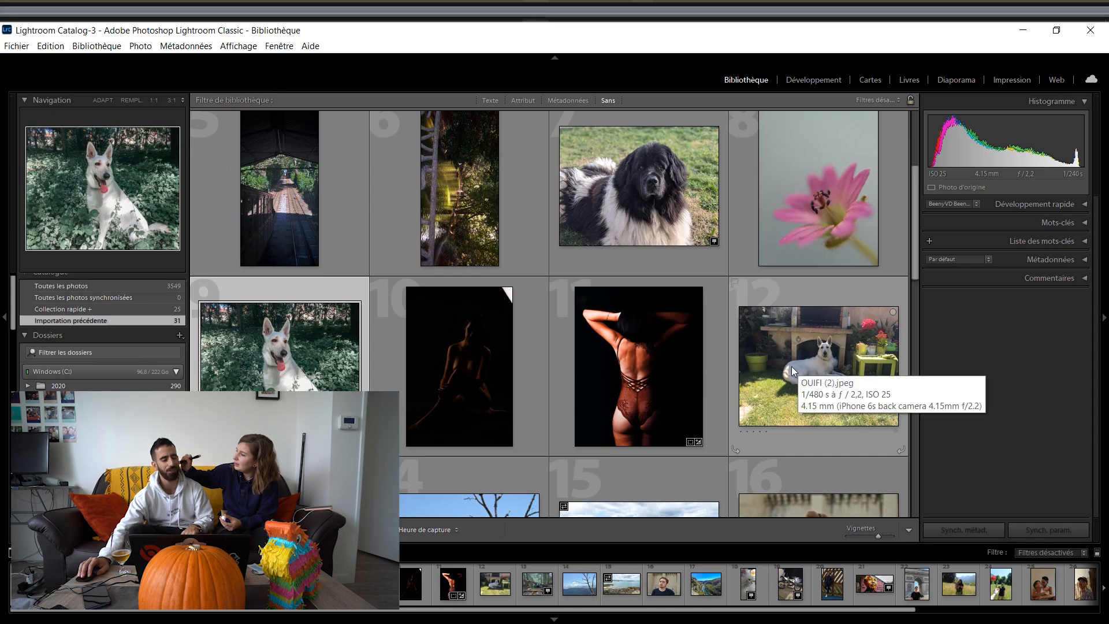
scroll(554, 327, "down", 3)
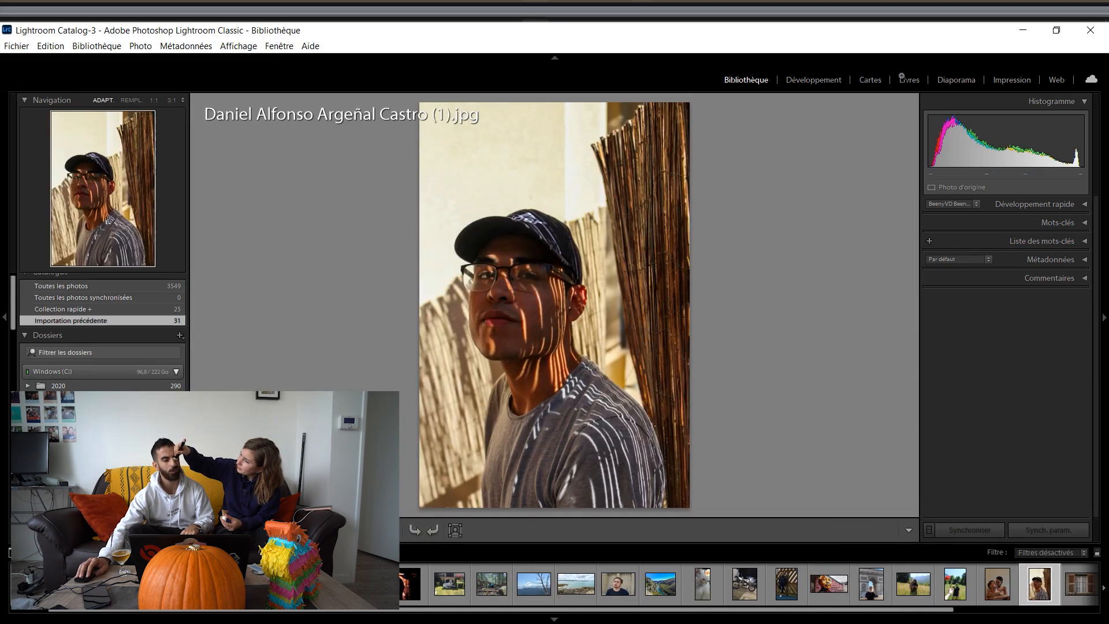
left_click(812, 81)
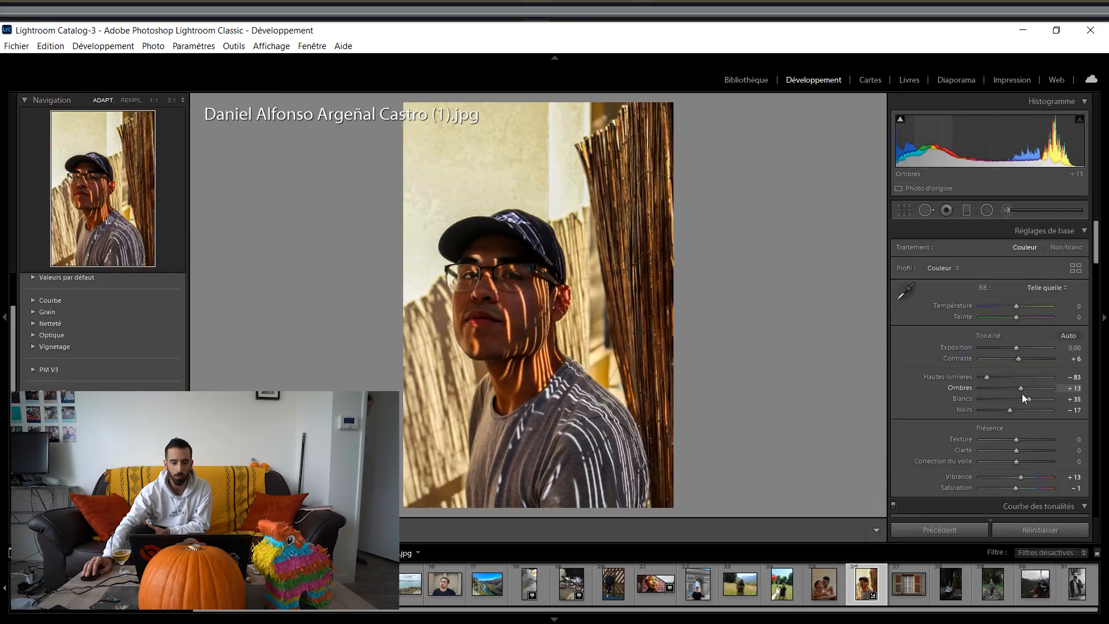
Set the portrait's highlights to −100 and whites to +5, and set the sharpening masking to 67.
left_click_drag(1021, 393, 971, 378)
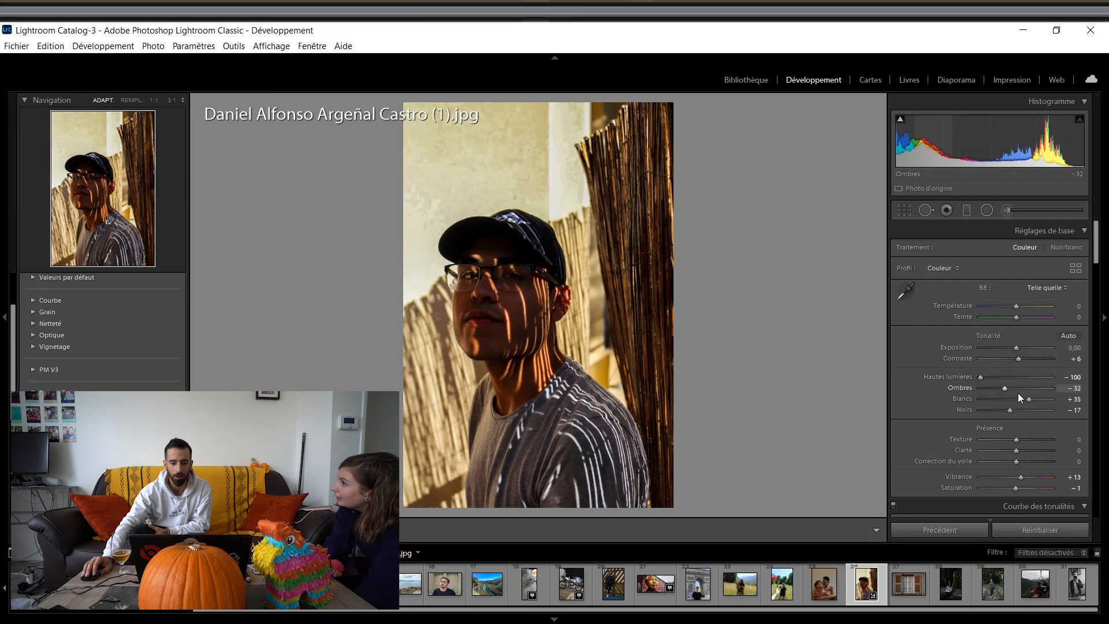
left_click_drag(1030, 400, 1016, 401)
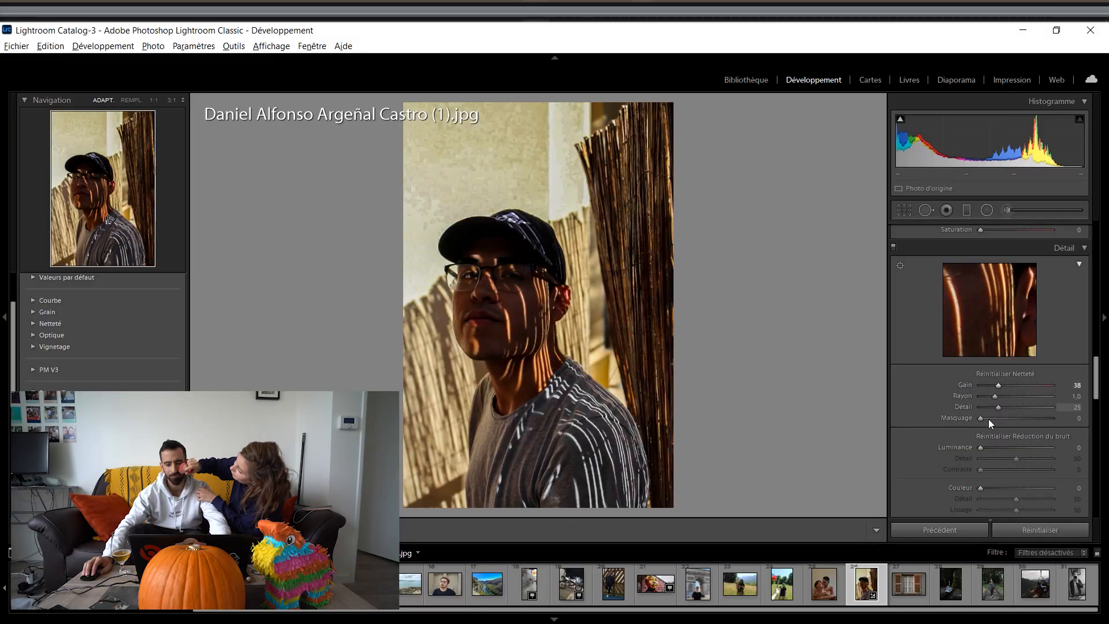
left_click_drag(989, 418, 1027, 406)
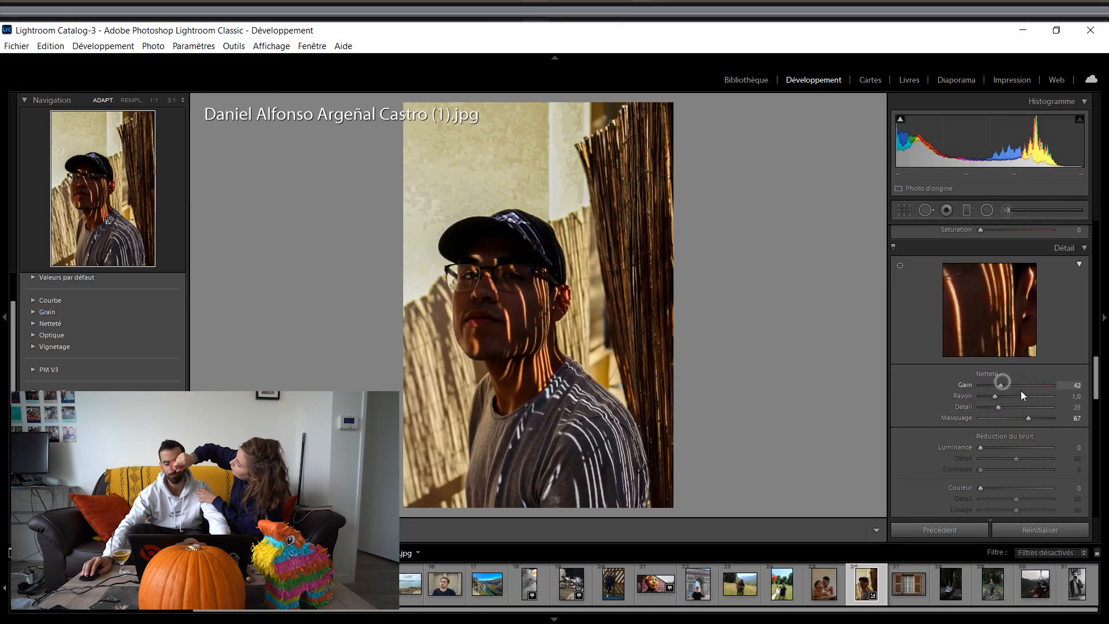
Shift the portrait's hues to red +38, orange −6, yellow −32 and green −75.
scroll(972, 382, "up", 10)
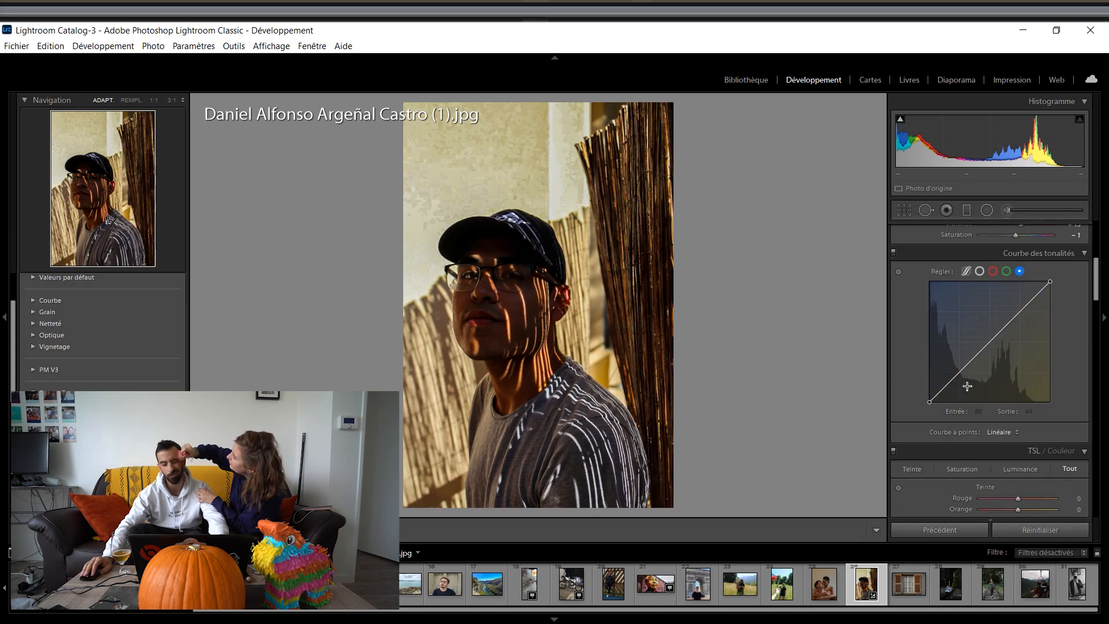
scroll(996, 402, "down", 4)
scroll(988, 371, "up", 2)
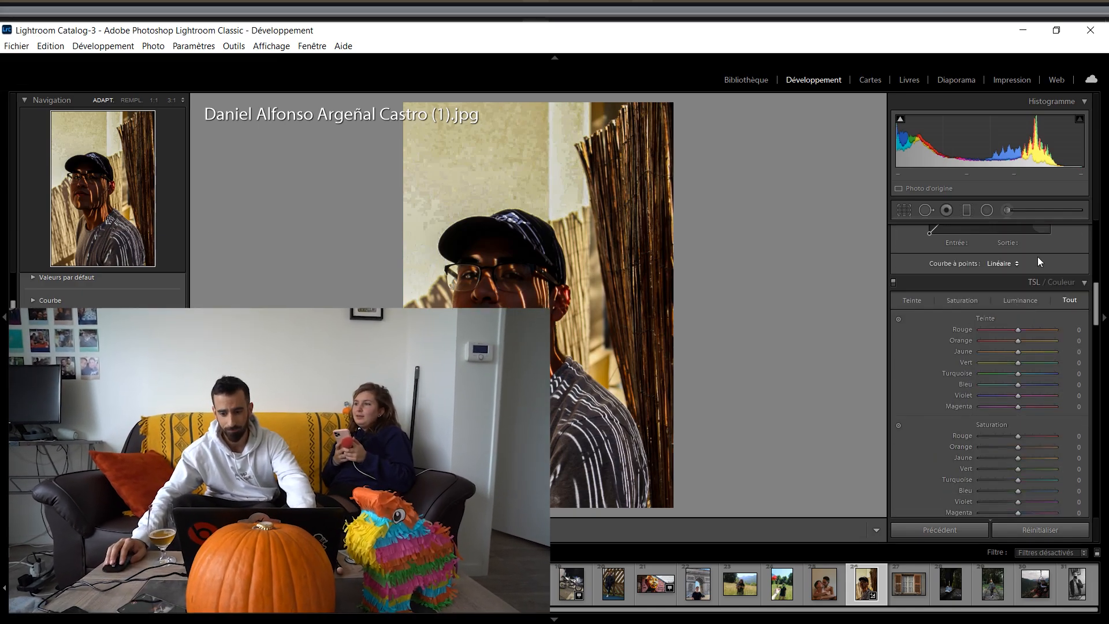
left_click_drag(1018, 341, 1016, 344)
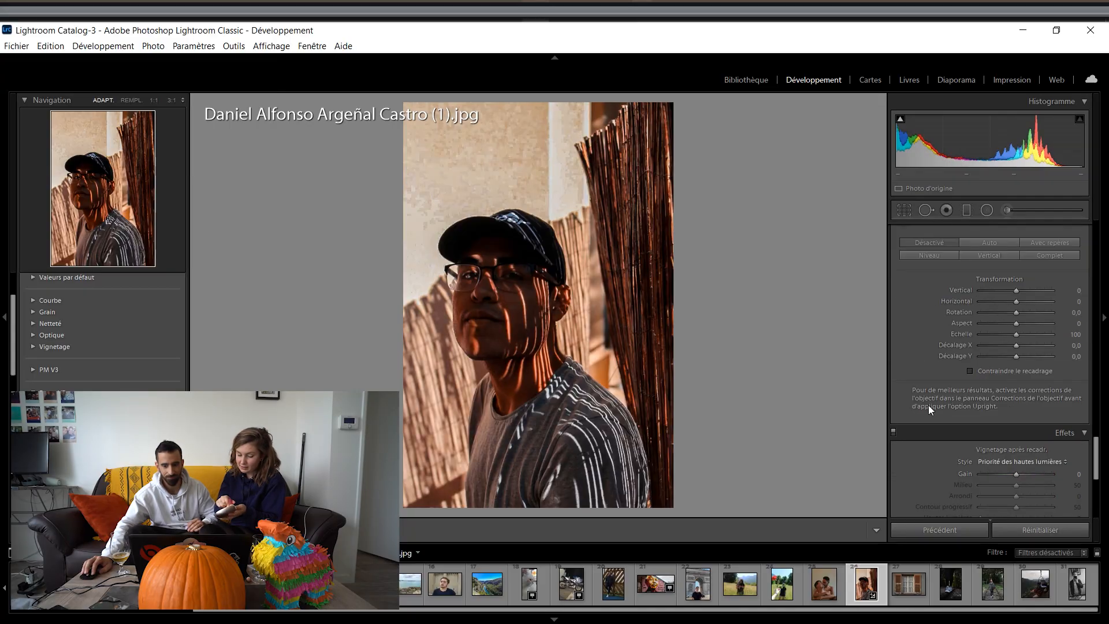
Adjust the split-toning tint of the portrait's highlights.
scroll(942, 393, "up", 5)
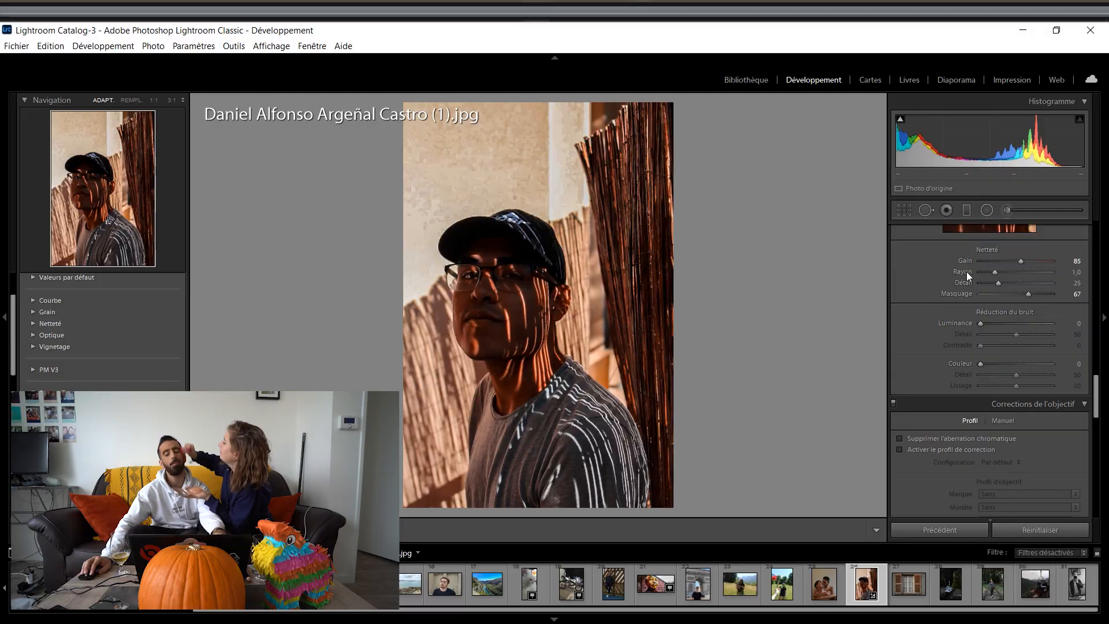
scroll(966, 272, "down", 3)
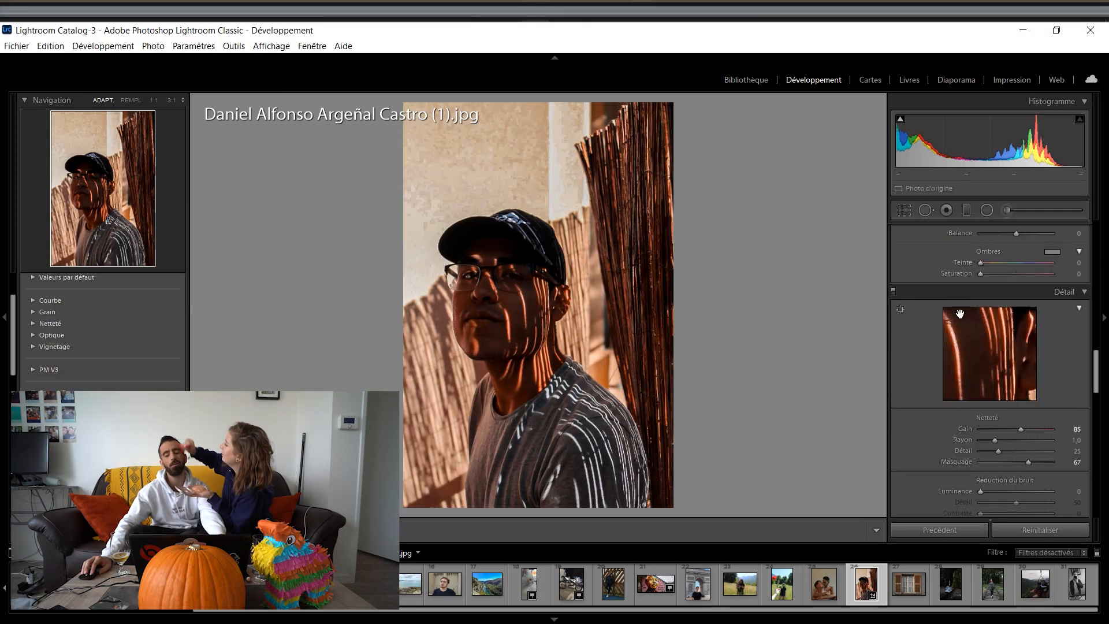
scroll(973, 330, "up", 3)
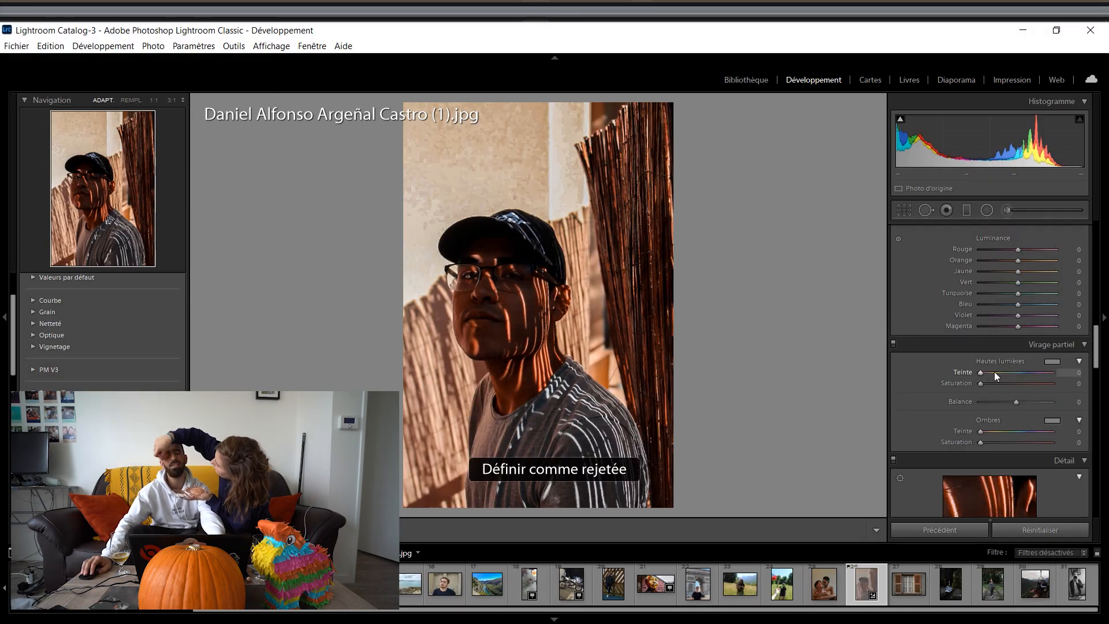
mouse_move(997, 373)
left_mouse_down()
mouse_move(1034, 374)
mouse_move(990, 387)
left_mouse_up()
Place a radial filter over the man's face and reposition the portrait within a 4 x 5 / 8 x 10 crop.
left_click(986, 210)
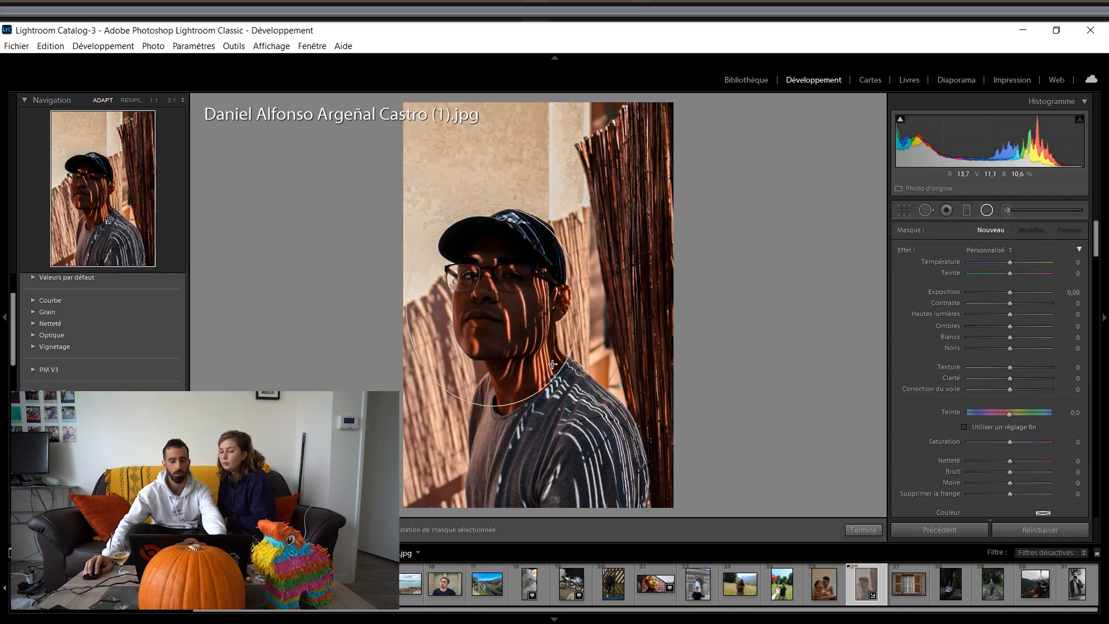
left_click_drag(553, 364, 542, 341)
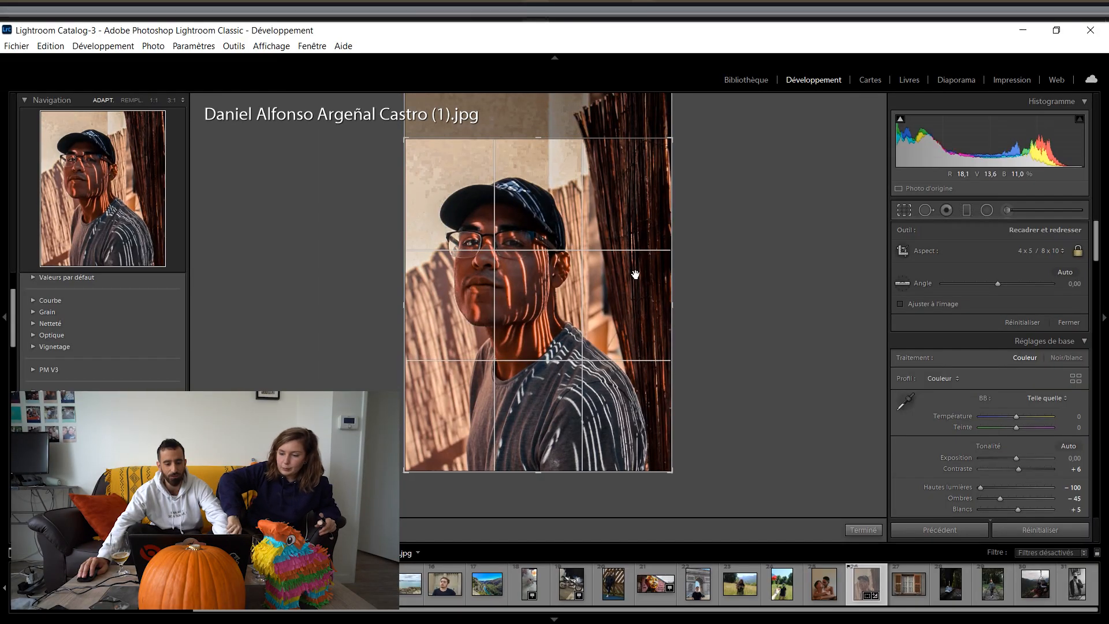
left_click_drag(635, 274, 640, 274)
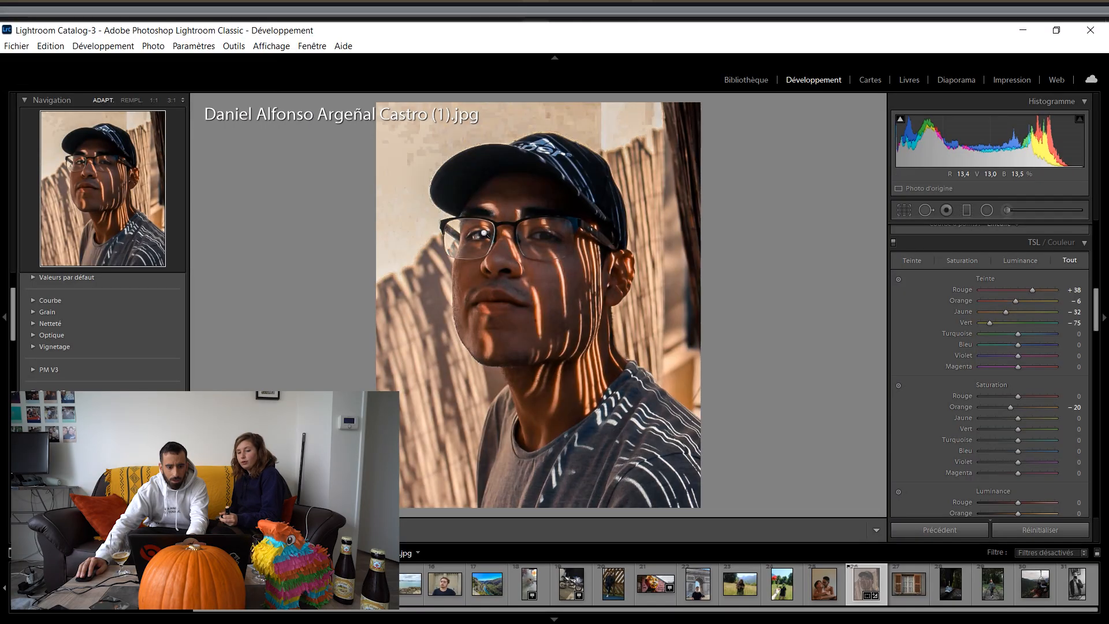
Set the temperature of the eye brush mask to −41 and compare the portrait before and after.
key("z")
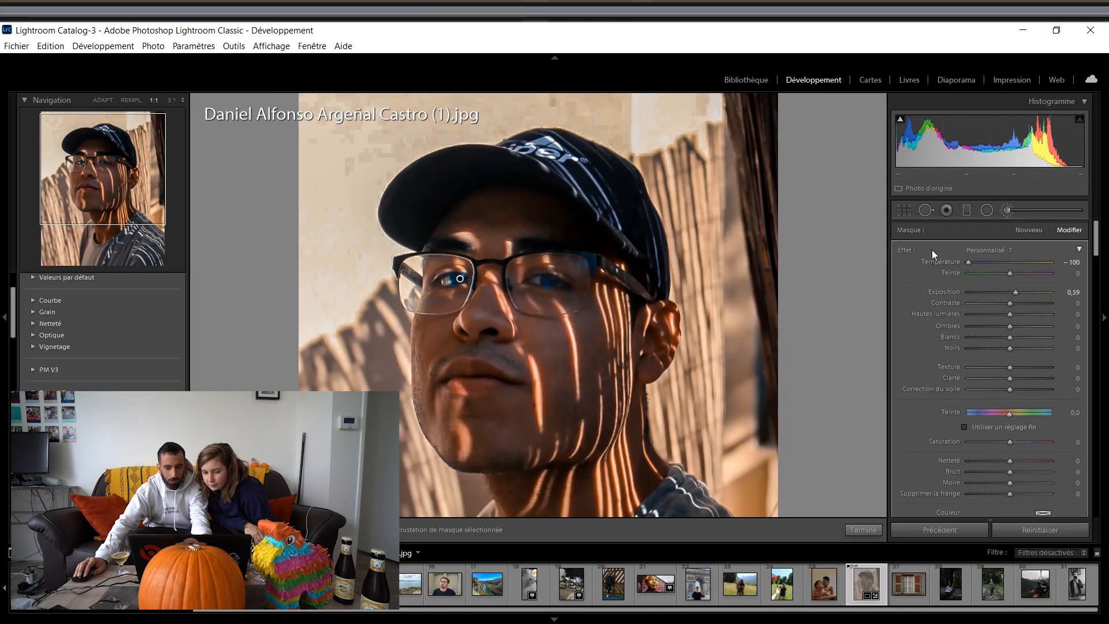
left_click_drag(986, 265, 996, 266)
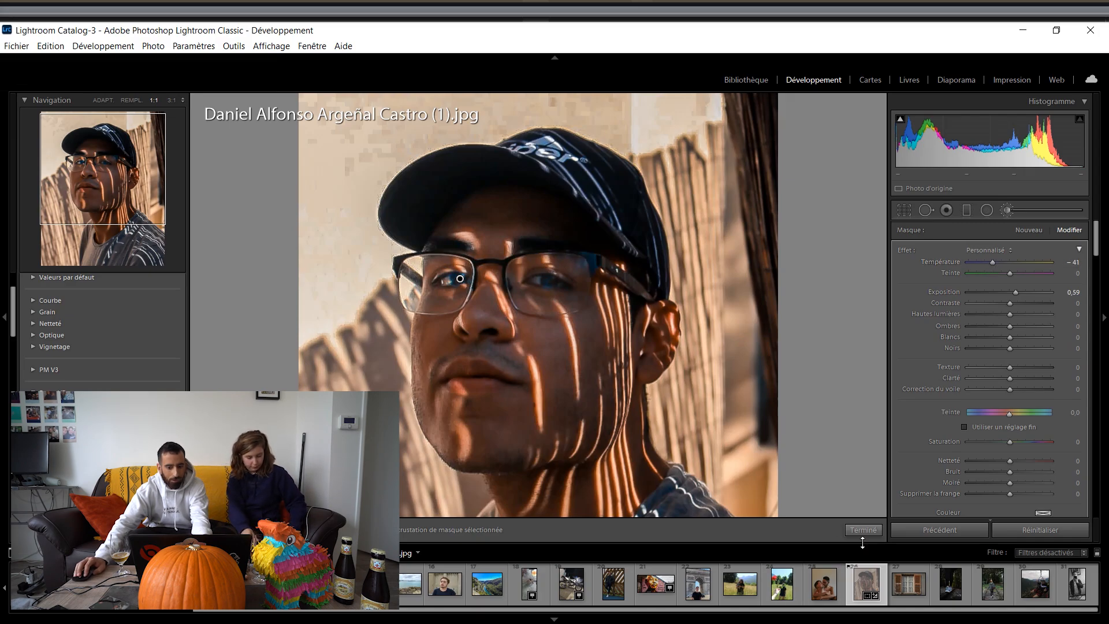
key("k")
key("y")
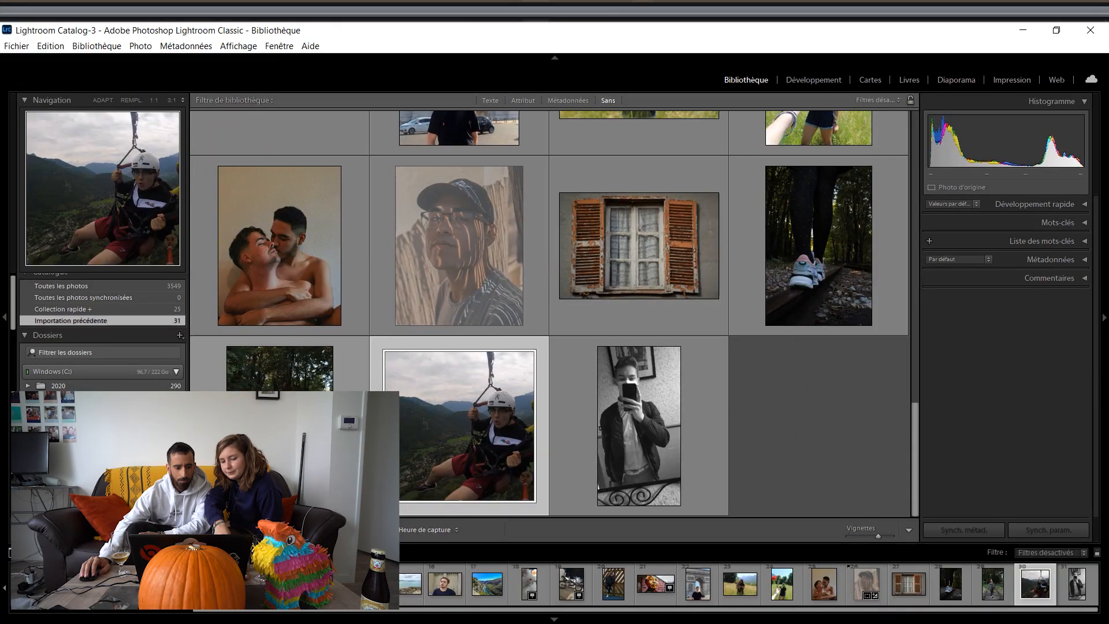
Open the photo of the woman walking on the railway tracks and crop it to 4 x 5 / 8 x 10.
double_click(280, 369)
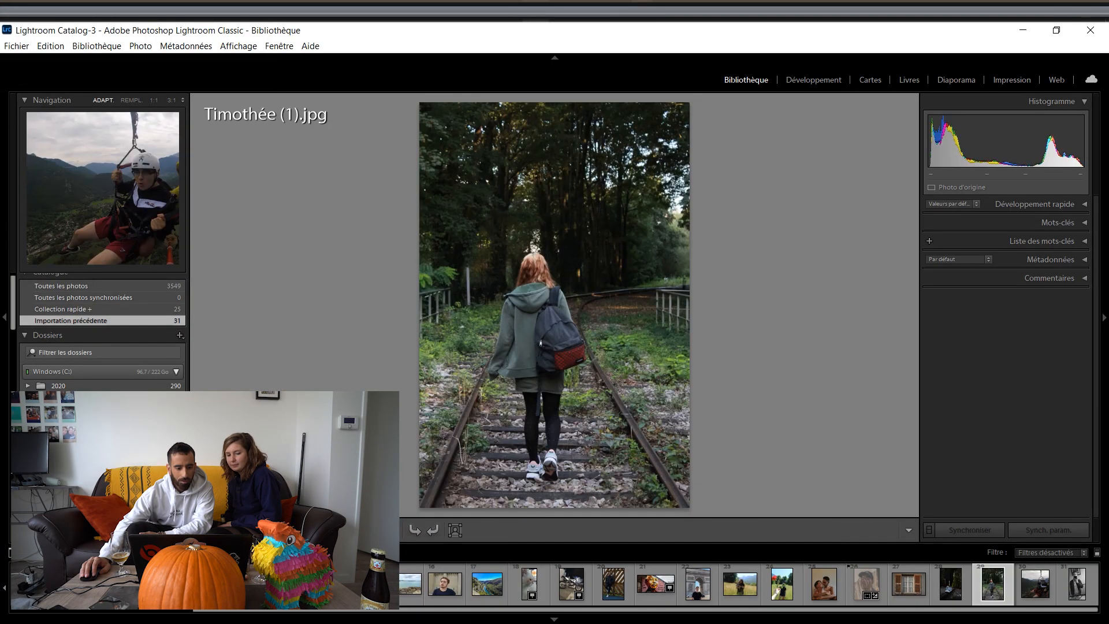
key("r")
left_click(1056, 252)
left_click(1008, 322)
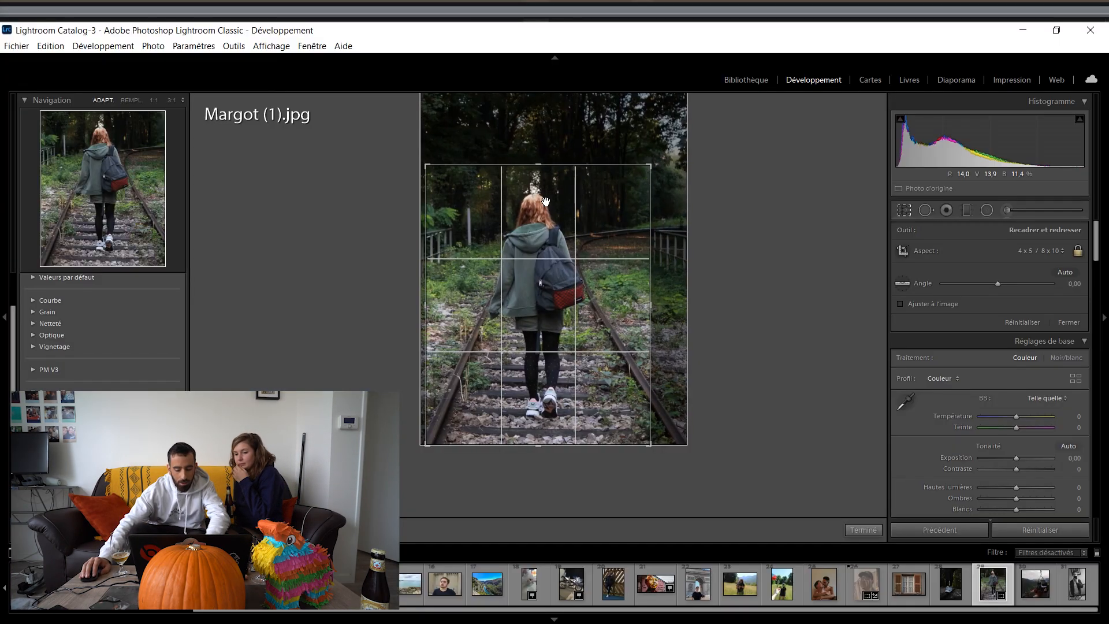
key("Return")
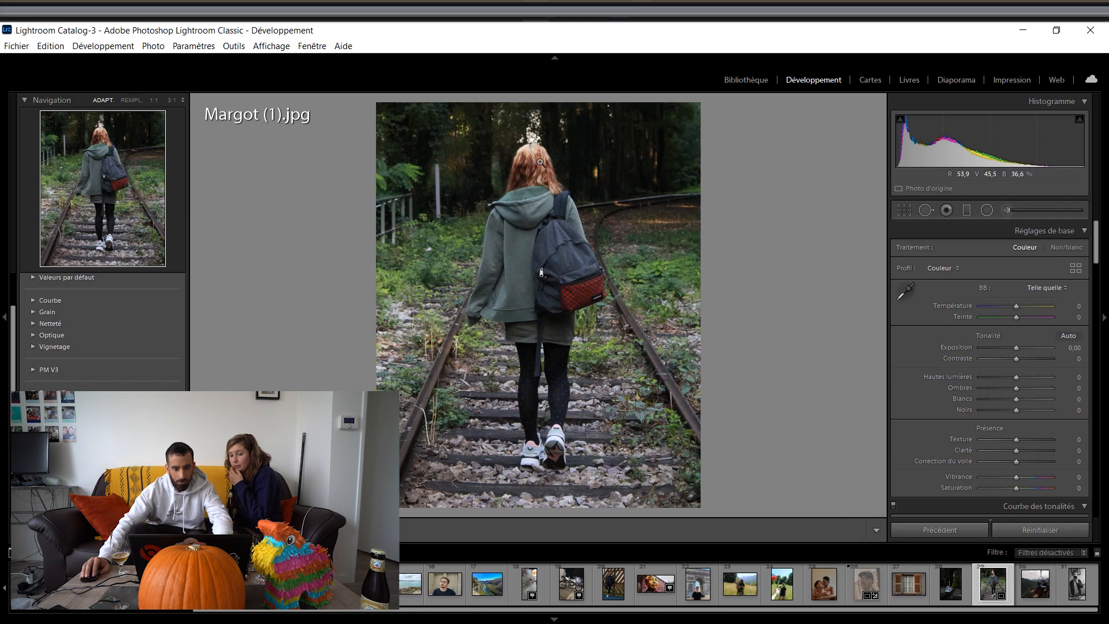
Reframe the railway photo's crop to leave slightly more space above the woman's head.
key("r")
left_click_drag(546, 168, 545, 186)
key("Return")
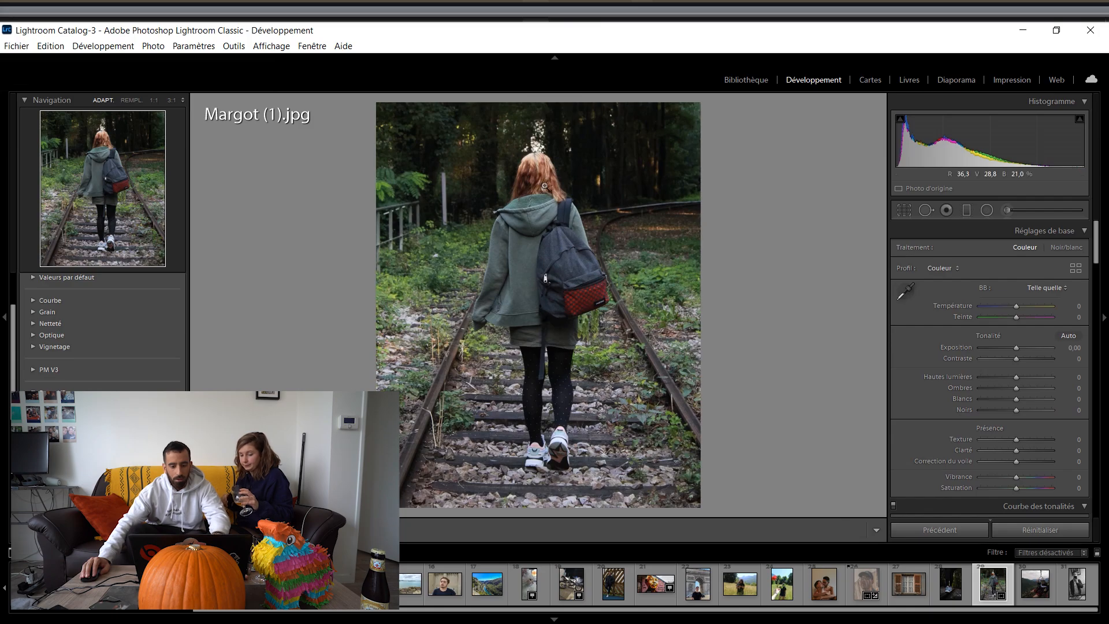
Apply the BeenyVD Beenylesque preset to the railway photo and compare it before and after.
left_click(575, 278)
left_click_drag(575, 277, 557, 219)
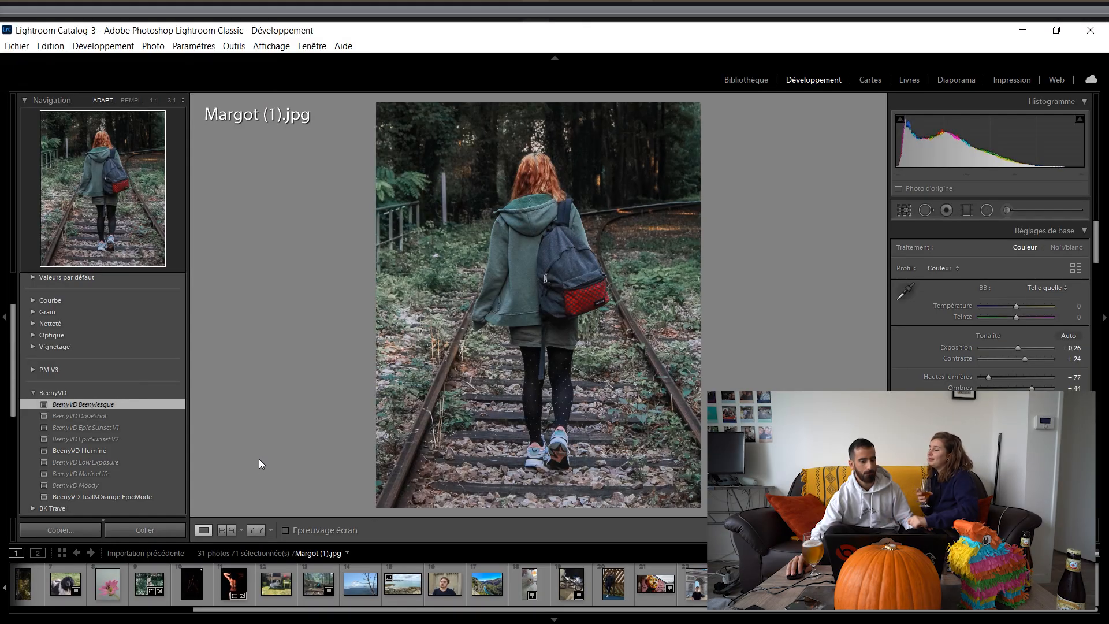
key("y")
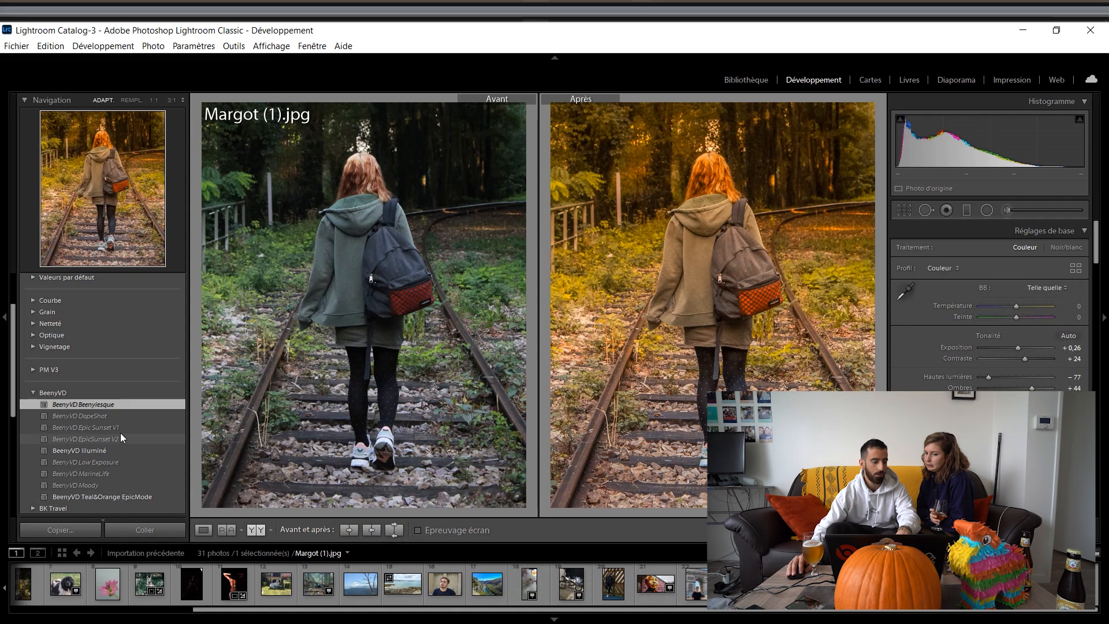
key("Right")
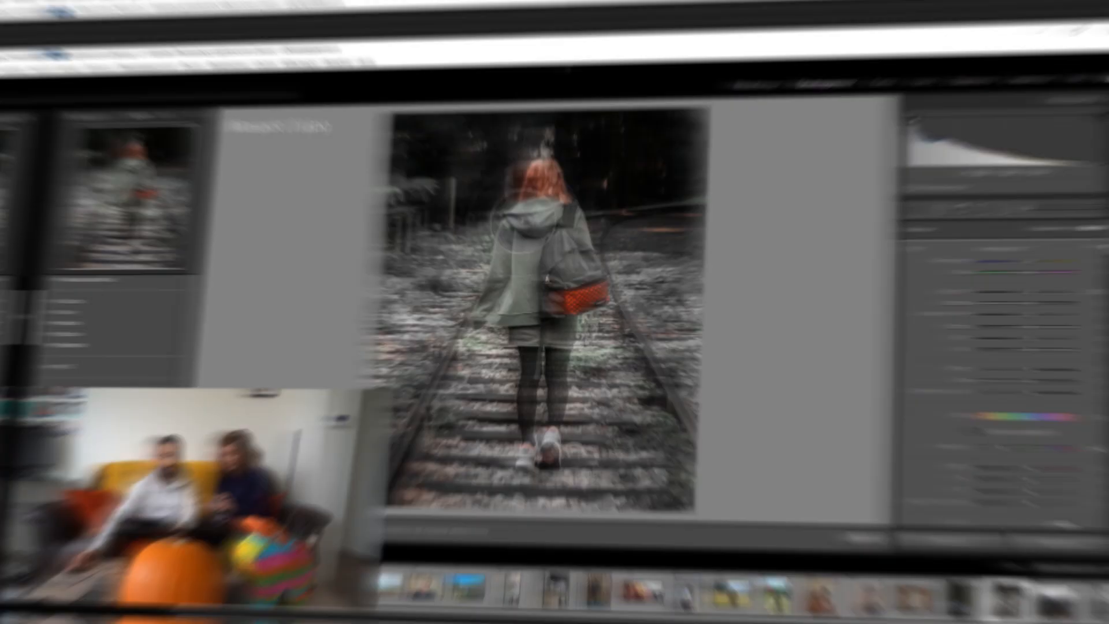
Show the mask overlay of the background brush and paint a new brush mask over the woman's coat.
key("o")
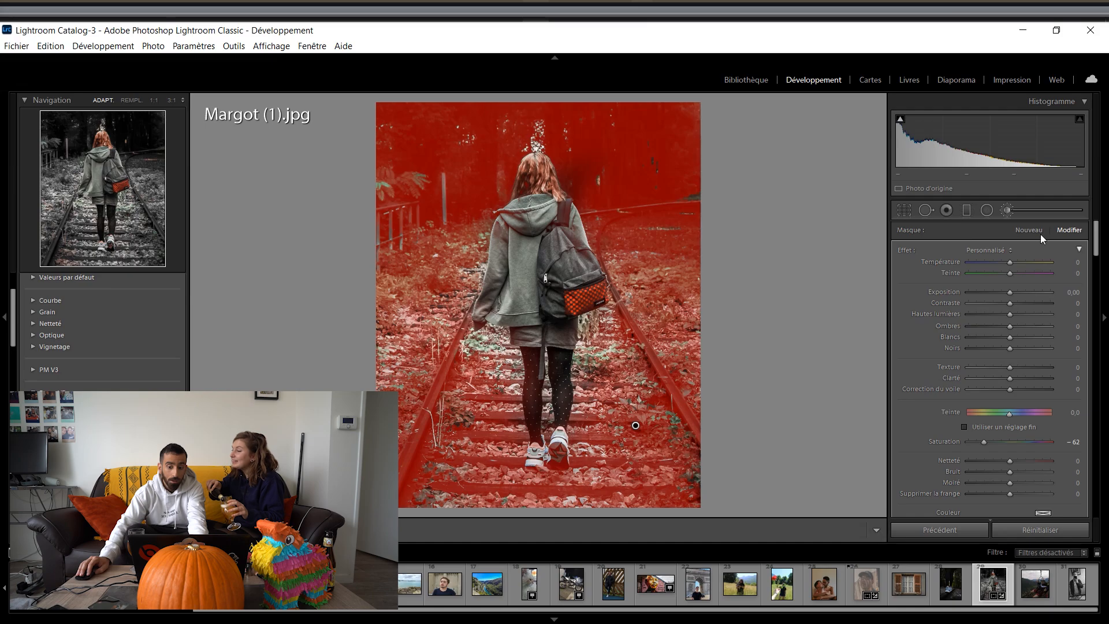
key("k")
left_click(1009, 210)
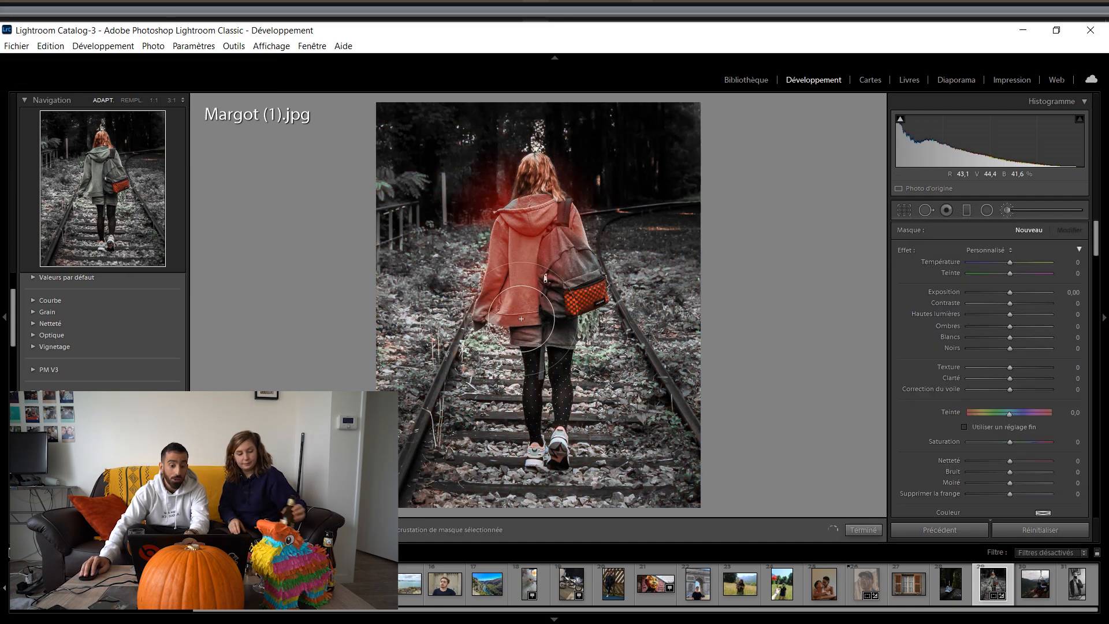
left_click(556, 330)
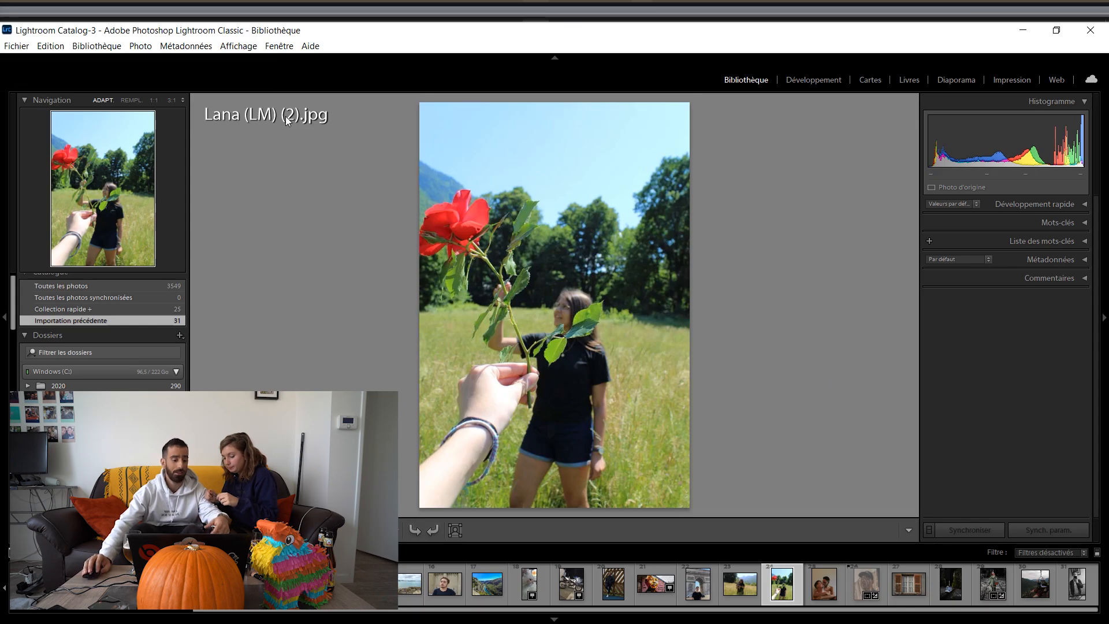
Open the photo of the hand holding a red rose for developing.
left_click(812, 80)
Try to set the white balance by sampling a neutral colour on the hand holding the rose.
key("w")
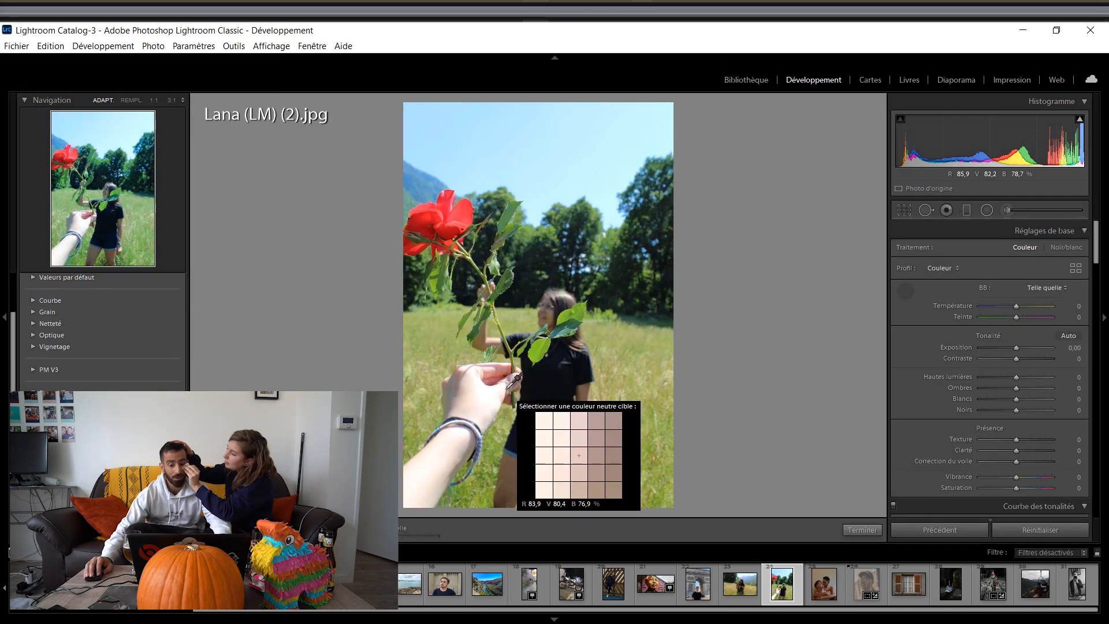
left_click(508, 388)
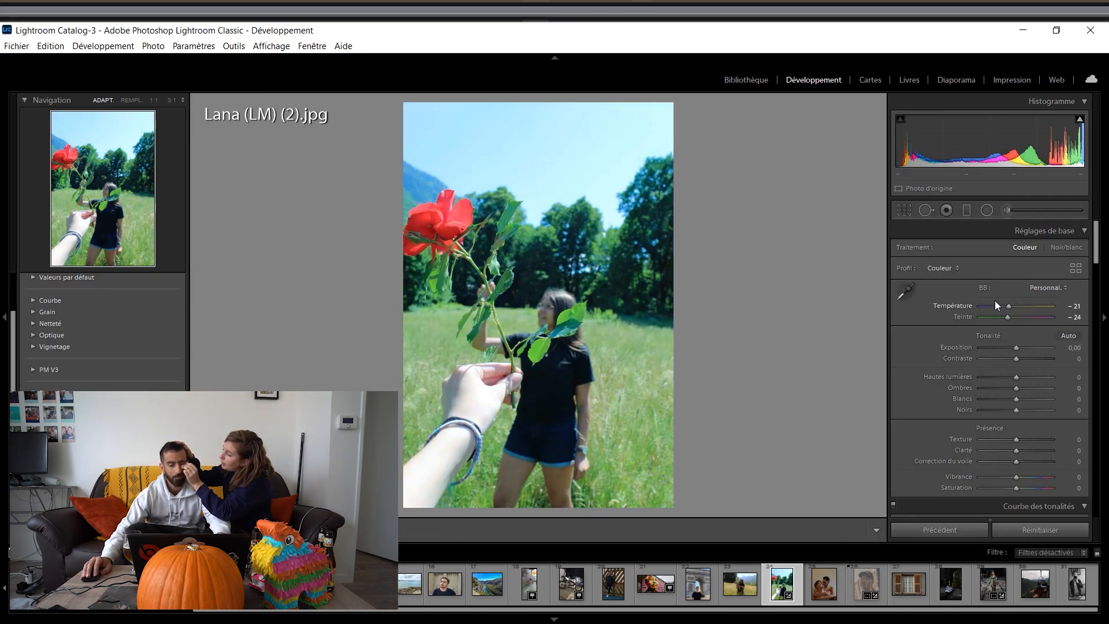
key("ctrl+z")
Crop the rose photo to 4 x 5 / 8 x 10 and move the image up within the crop frame.
scroll(967, 362, "down", 10)
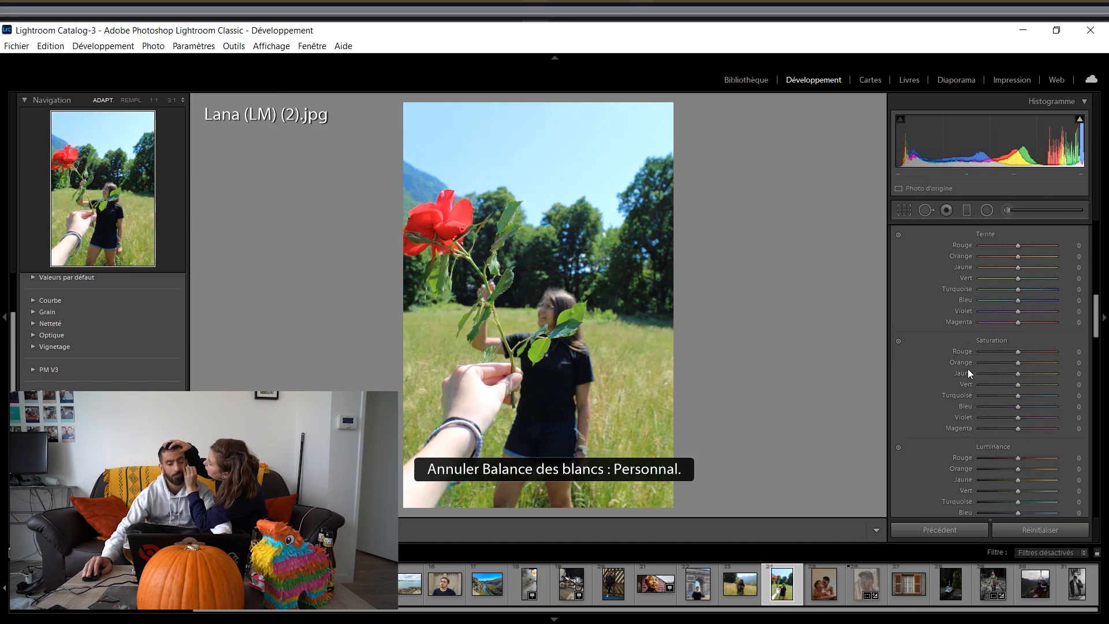
scroll(964, 379, "down", 10)
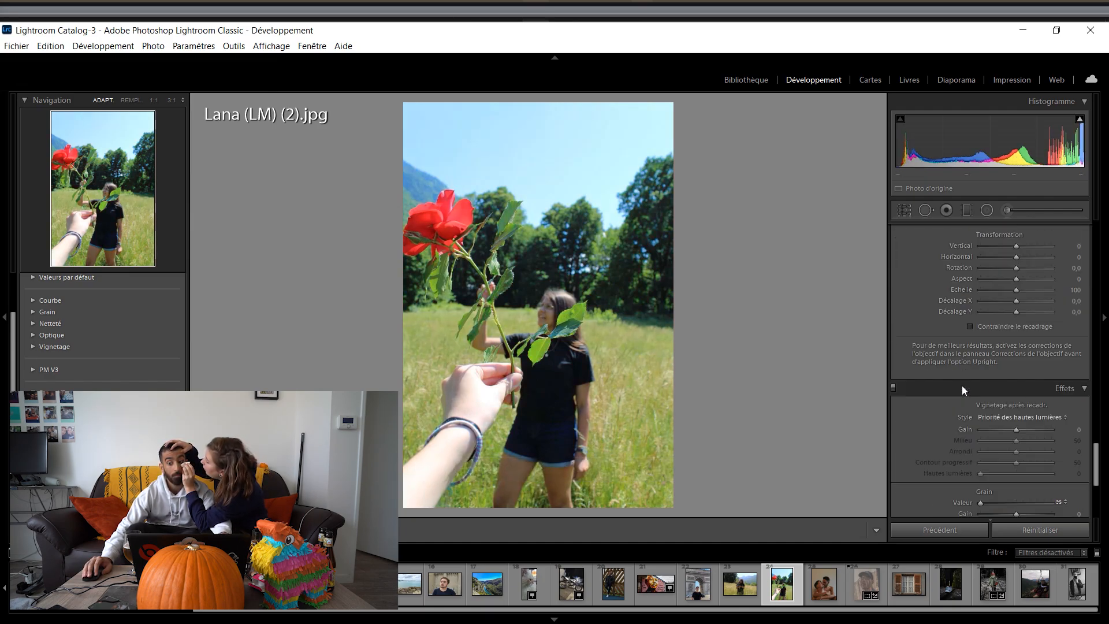
key("r")
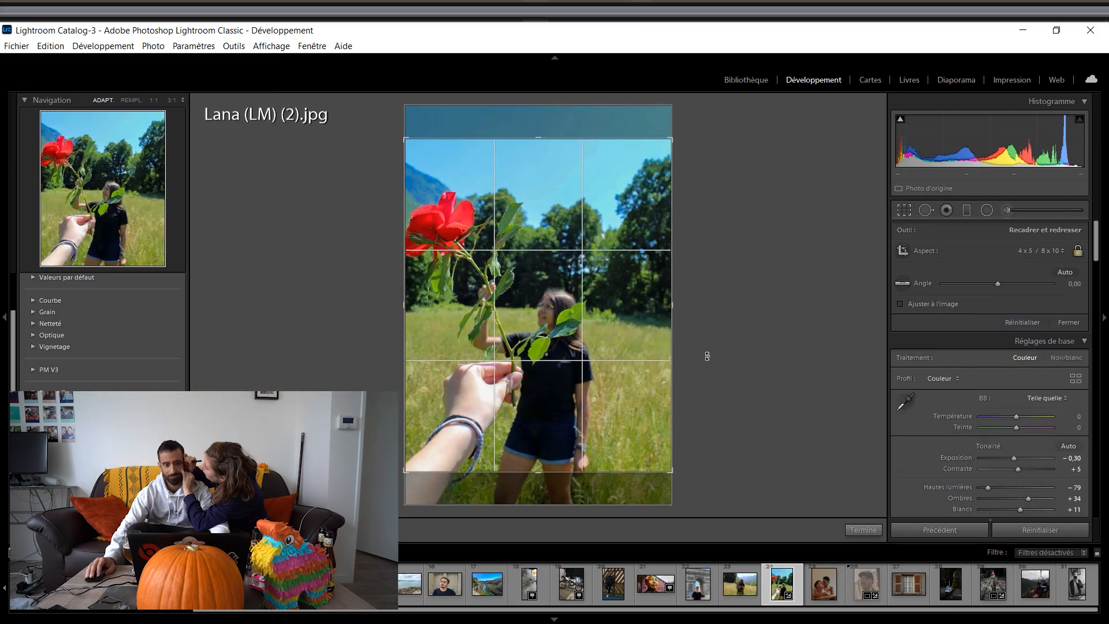
left_click_drag(614, 392, 614, 335)
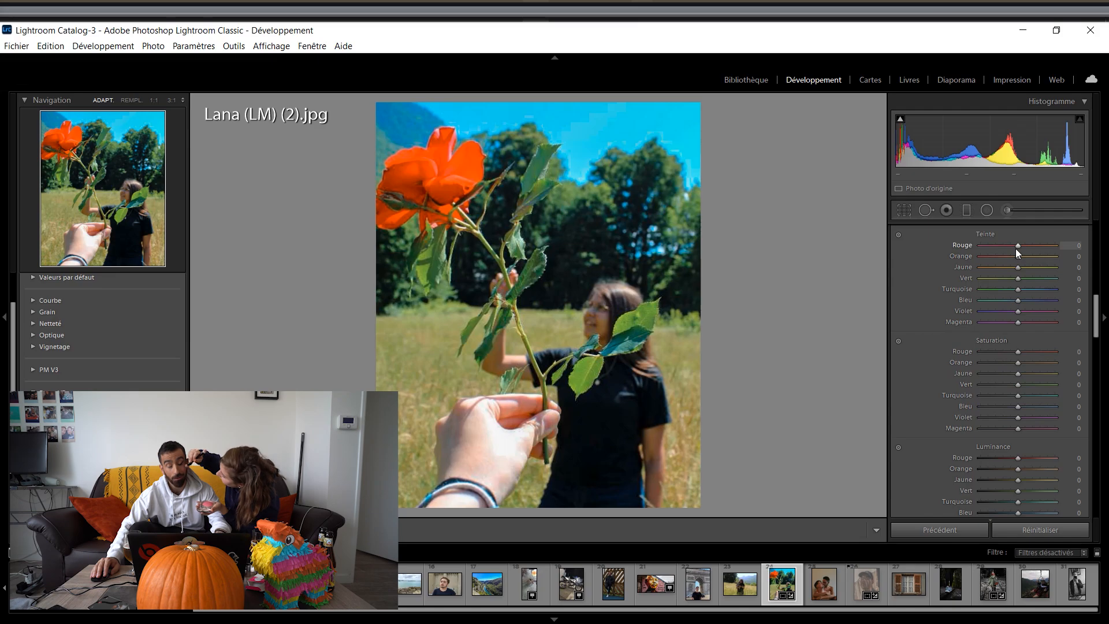
Set the hue of the reds in the rose photo to −83.
left_click_drag(1017, 249, 980, 241)
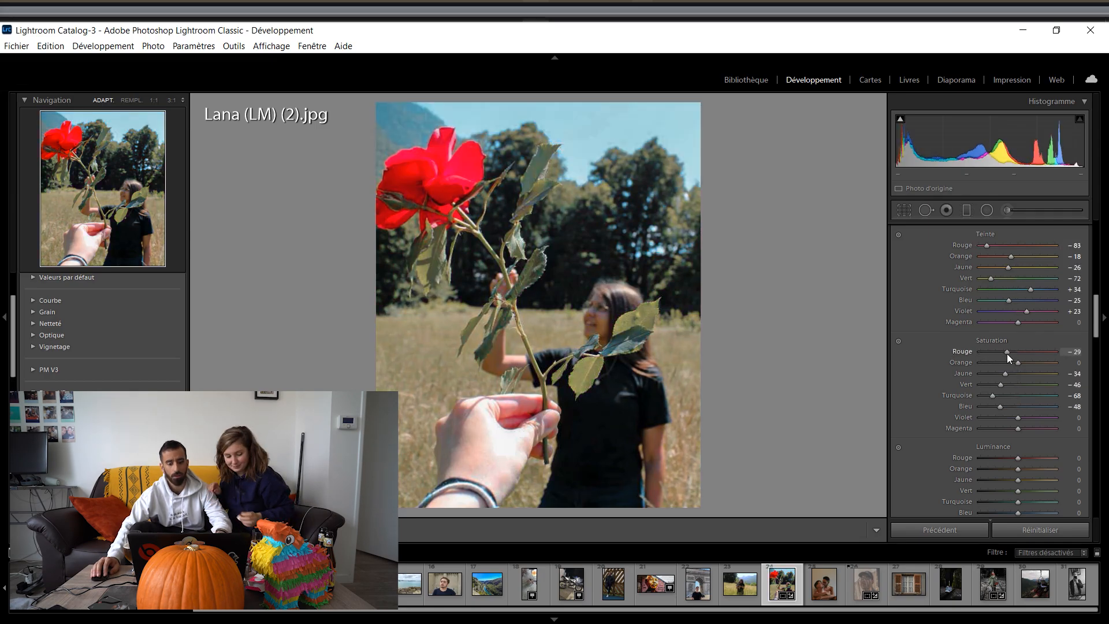